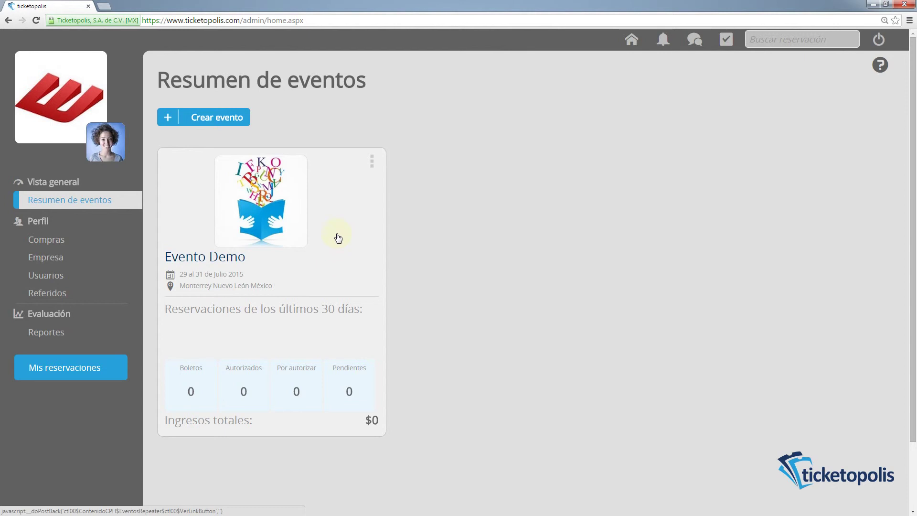
Step: Open the Evento Demo event and go to its Taquilla box-office sales page
left_click(338, 236)
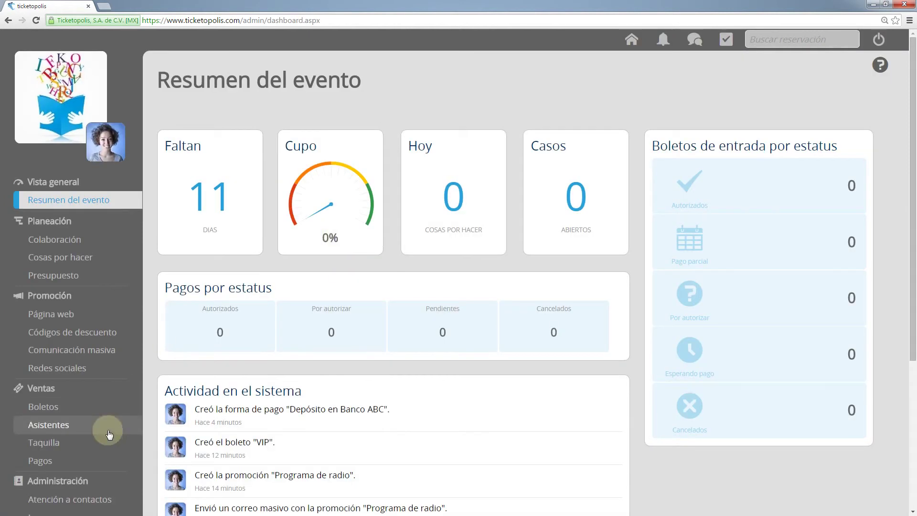
left_click(106, 443)
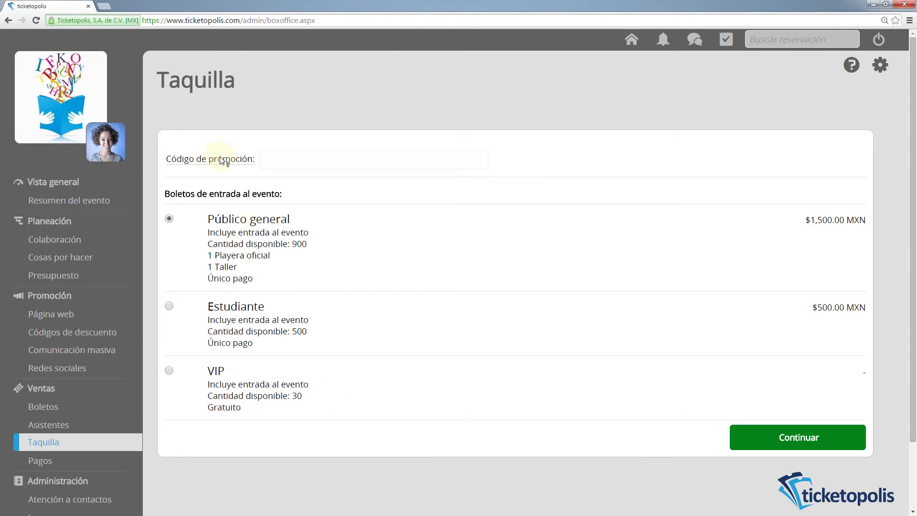
Step: Apply promo code RADIODEMO to the Público general ticket and proceed to the extras step
mouse_move(267, 153)
type("RADIODEMO")
left_click(395, 89)
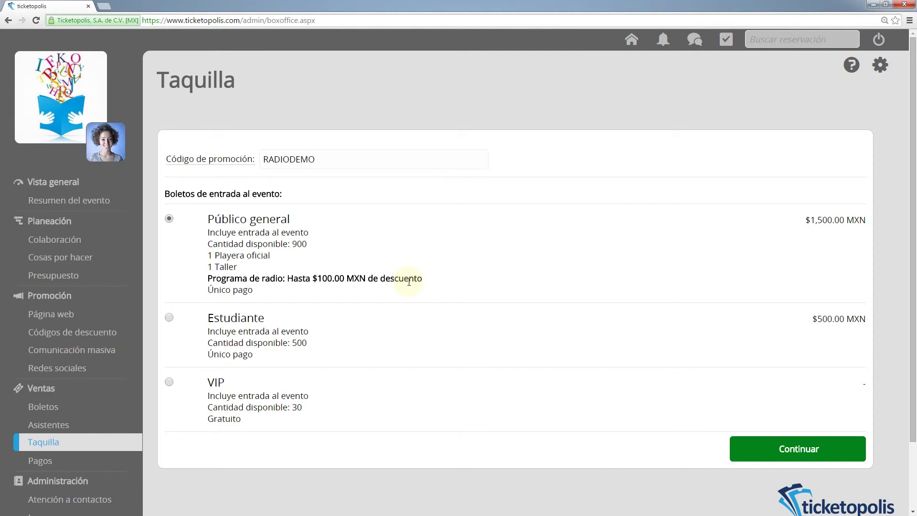
left_click(785, 449)
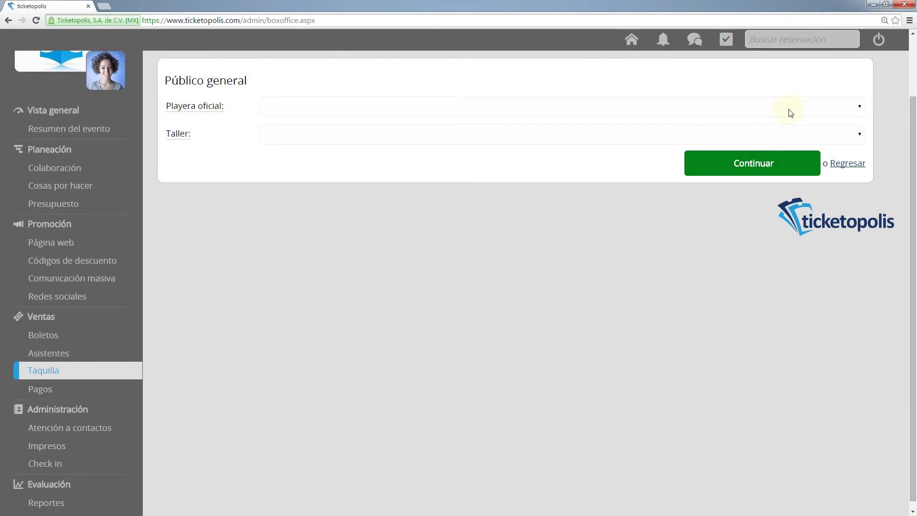
Step: Add a Playera CH shirt and Taller 1, then continue to the $1,400.00 MXN summary
left_click(859, 107)
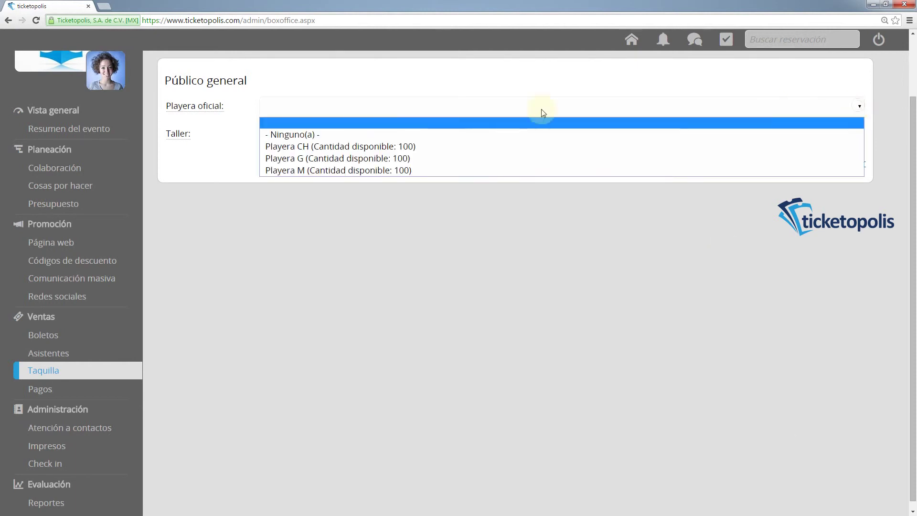
left_click(323, 147)
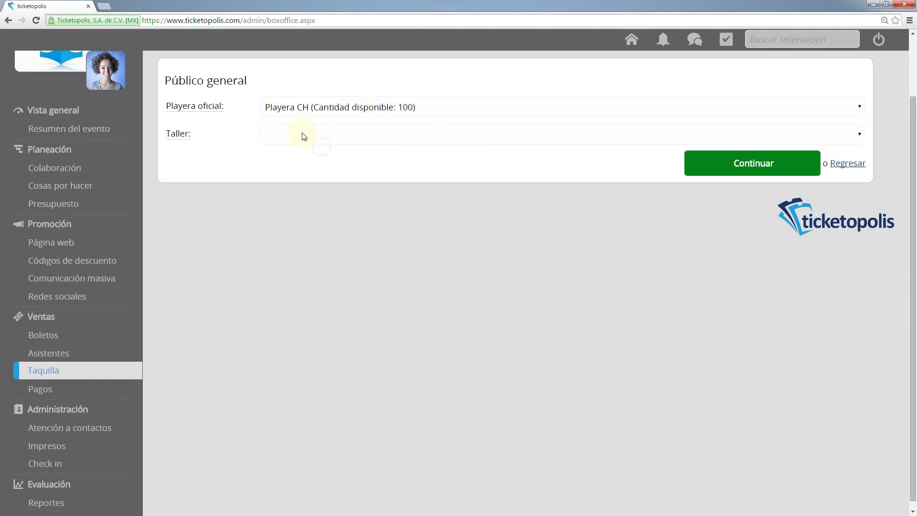
left_click(304, 137)
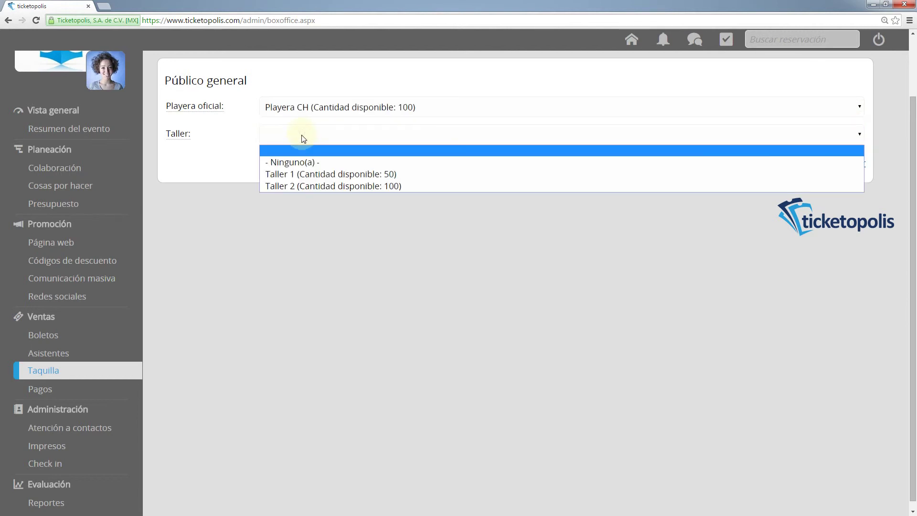
left_click(308, 174)
left_click(763, 165)
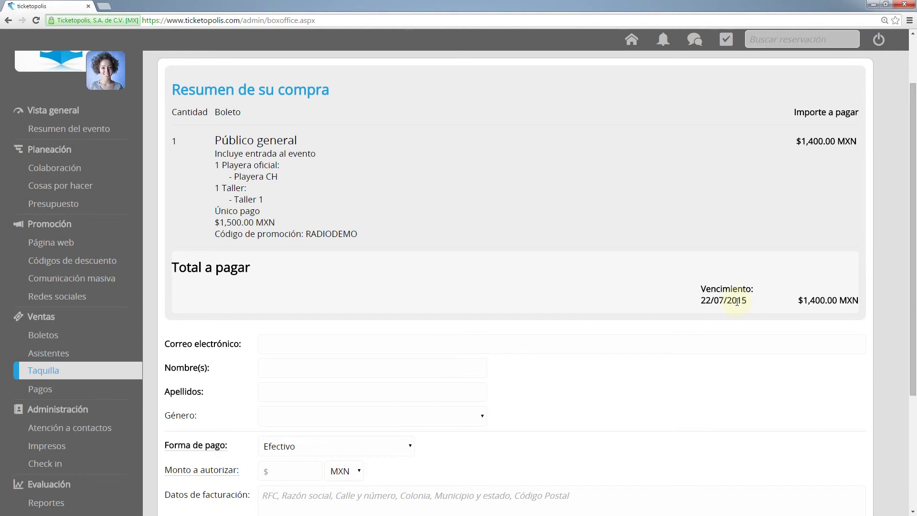
Step: Enter the buyer's e-mail address in the checkout form
scroll(894, 257, "down", 3)
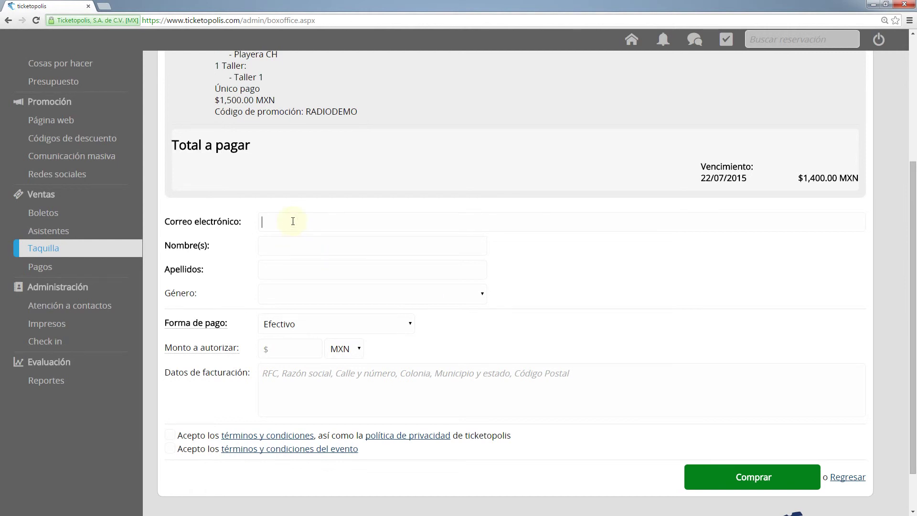
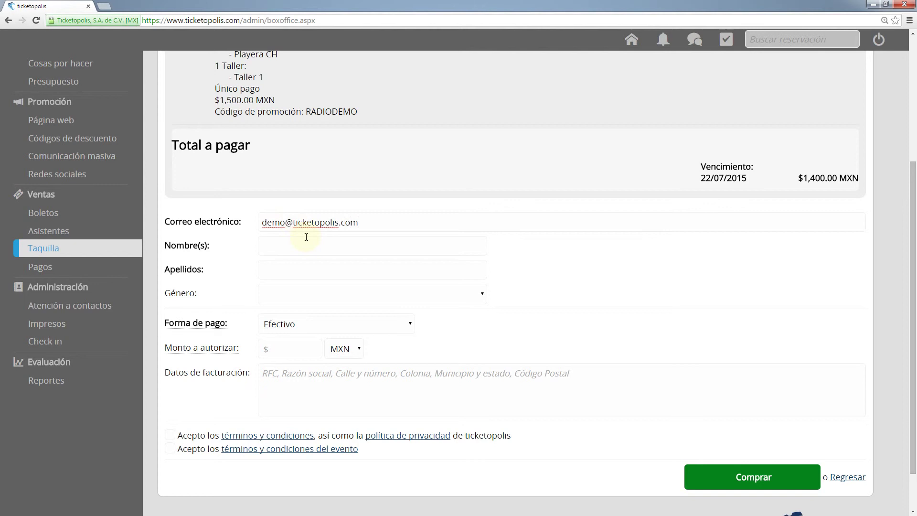
Step: Fill in the buyer's first name and surnames, and set Género to Femenino
left_click(309, 244)
key("Tab")
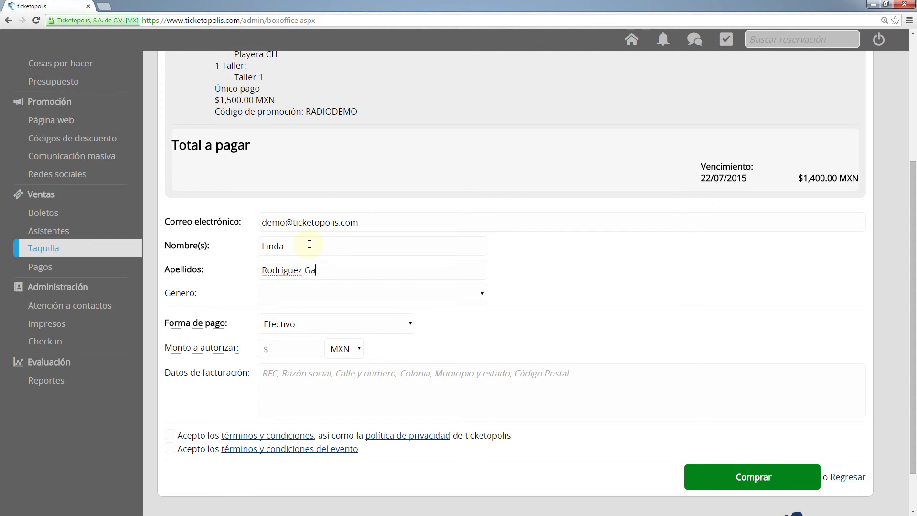
left_click(480, 295)
left_click(454, 321)
left_click(301, 348)
Step: Authorize 1400 MXN, accept both terms checkboxes, and complete the purchase to get the folio
type("1400")
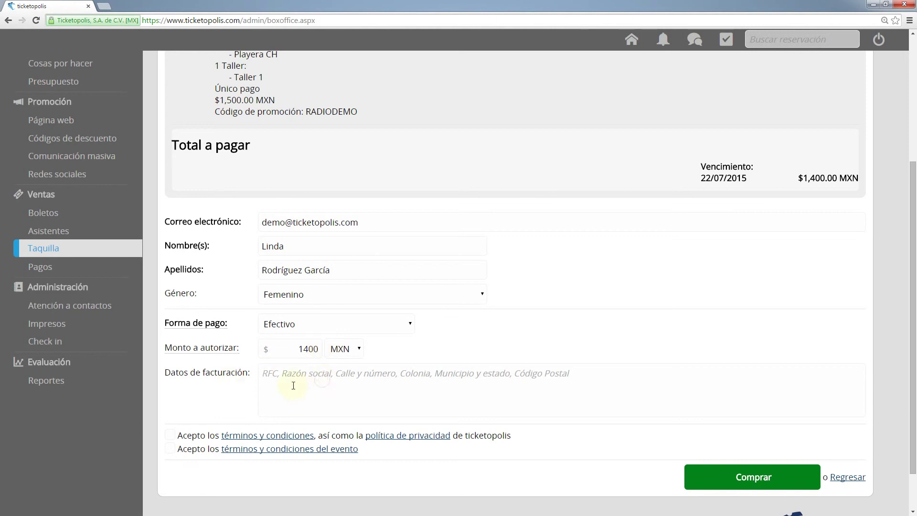
left_click(170, 436)
left_click(170, 449)
left_click(731, 486)
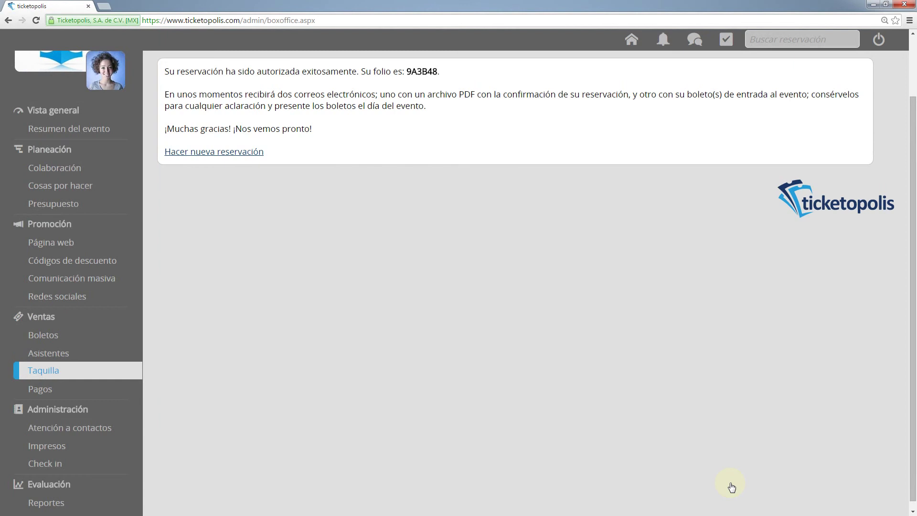
Step: Start a fresh Taquilla reservation via Hacer nueva reservación
scroll(731, 485, "up", 1)
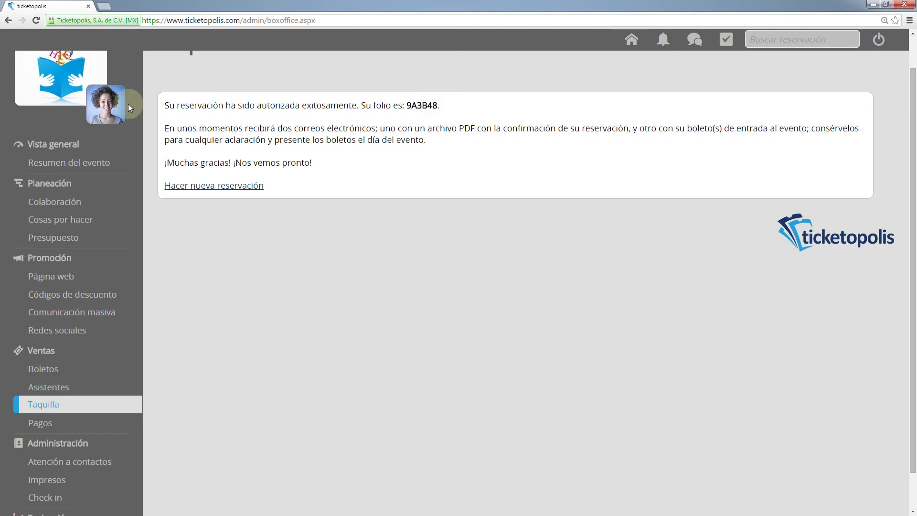
left_click(226, 186)
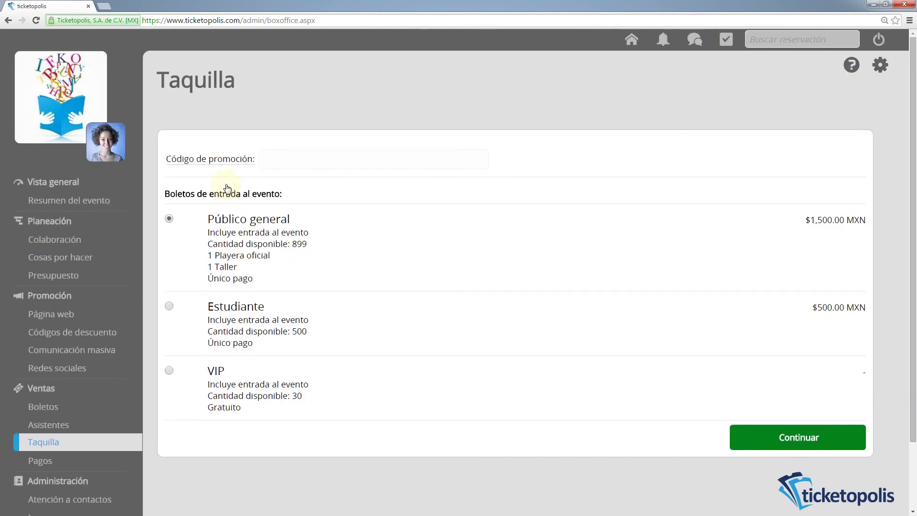
left_click(267, 160)
left_click(169, 371)
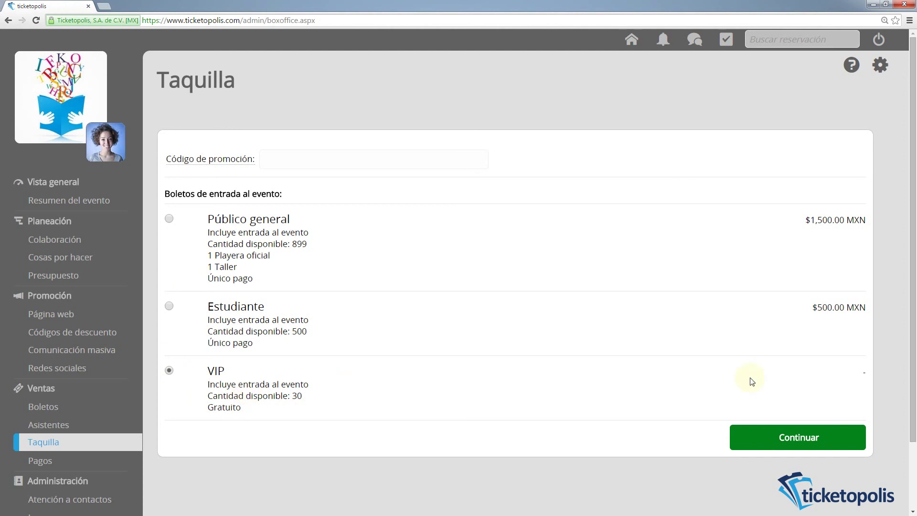
left_click(813, 444)
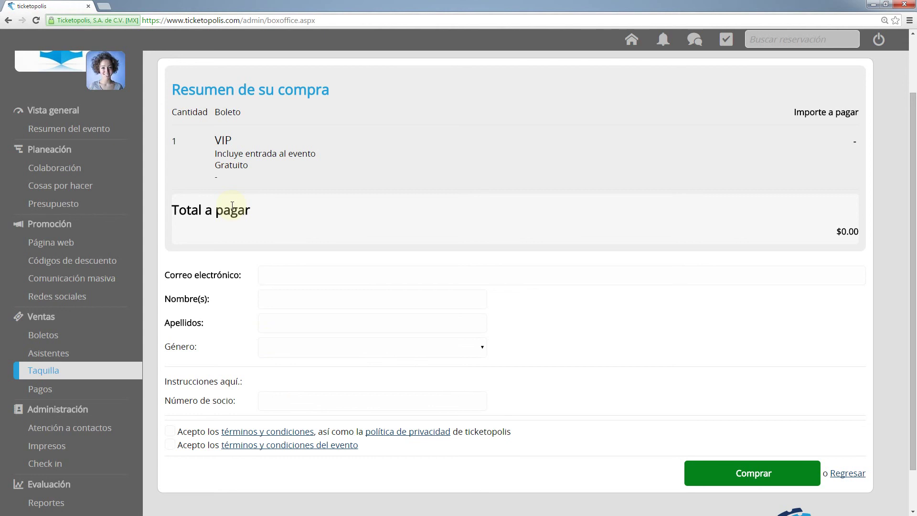
left_click(847, 474)
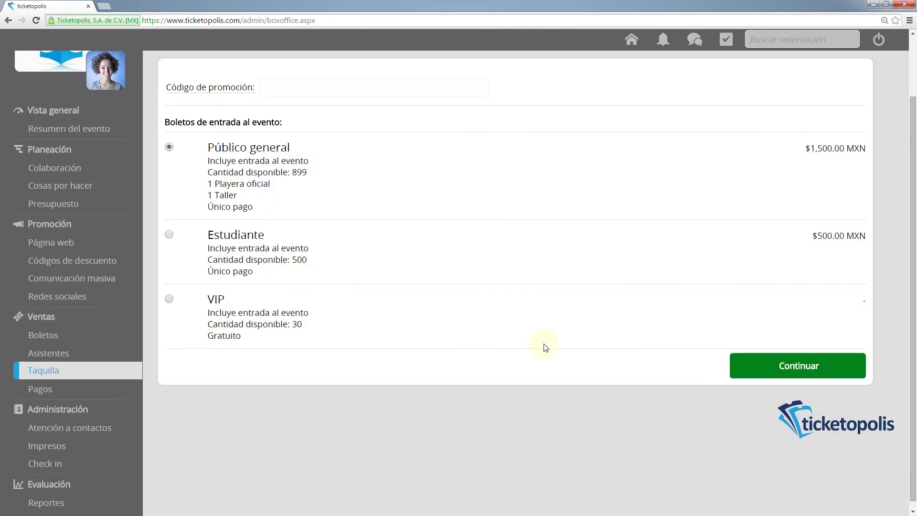